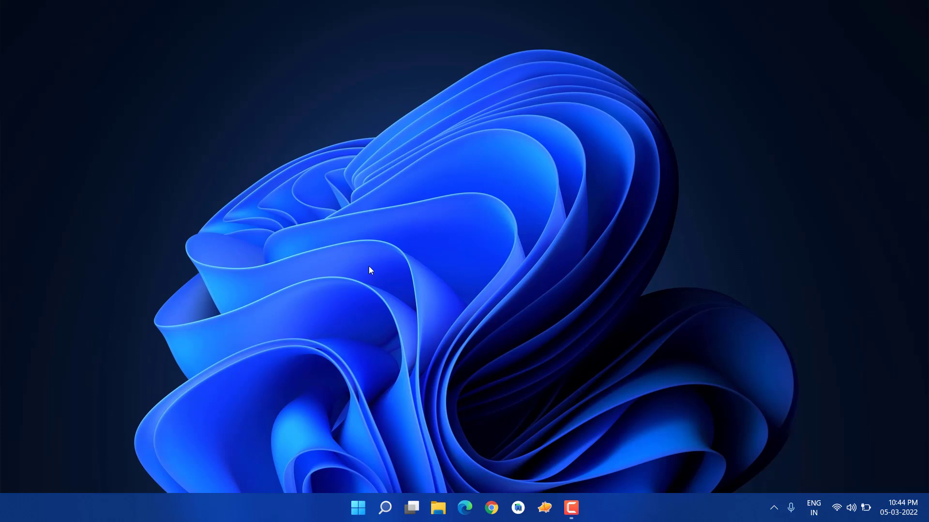
Step: Open Graphics settings from search and toggle GPU scheduling off, then back on
{"action": "left_click", "coordinate": [386, 507]}
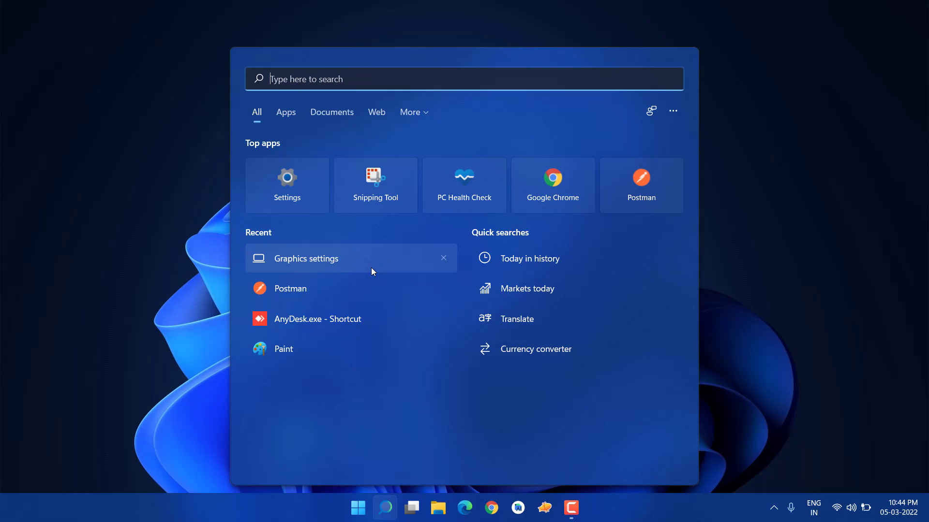
{"action": "left_click", "coordinate": [371, 268]}
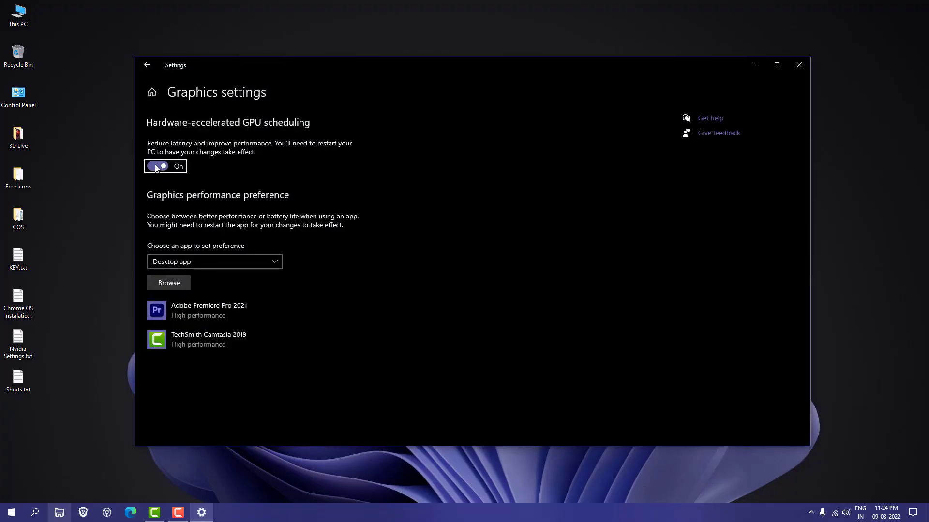
{"action": "left_click", "coordinate": [157, 167]}
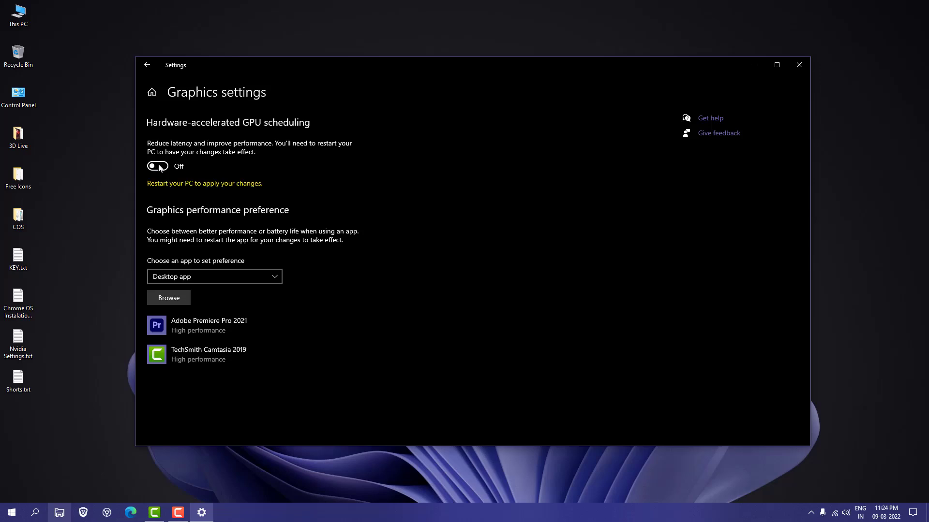
{"action": "left_click", "coordinate": [156, 171]}
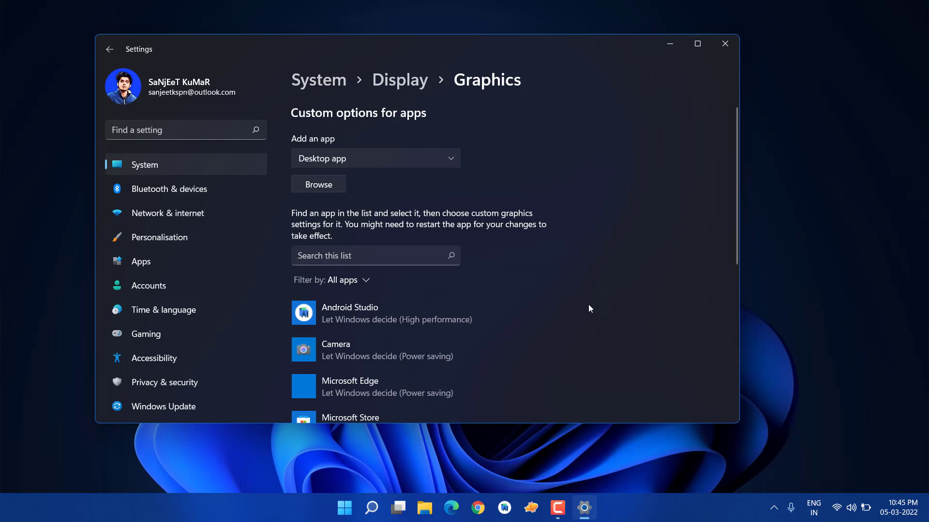
{"action": "scroll", "coordinate": [588, 306], "scroll_direction": "down", "scroll_amount": 2}
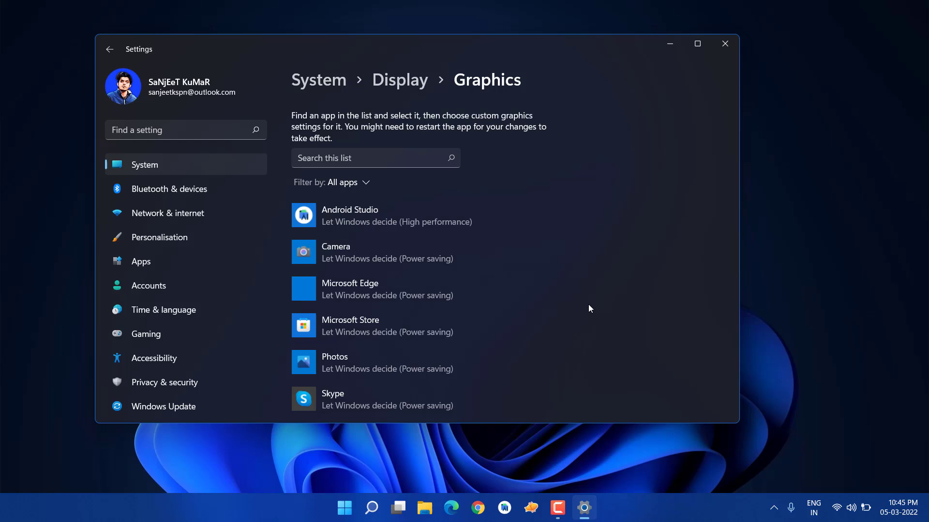
{"action": "scroll", "coordinate": [341, 187], "scroll_direction": "up", "scroll_amount": 2}
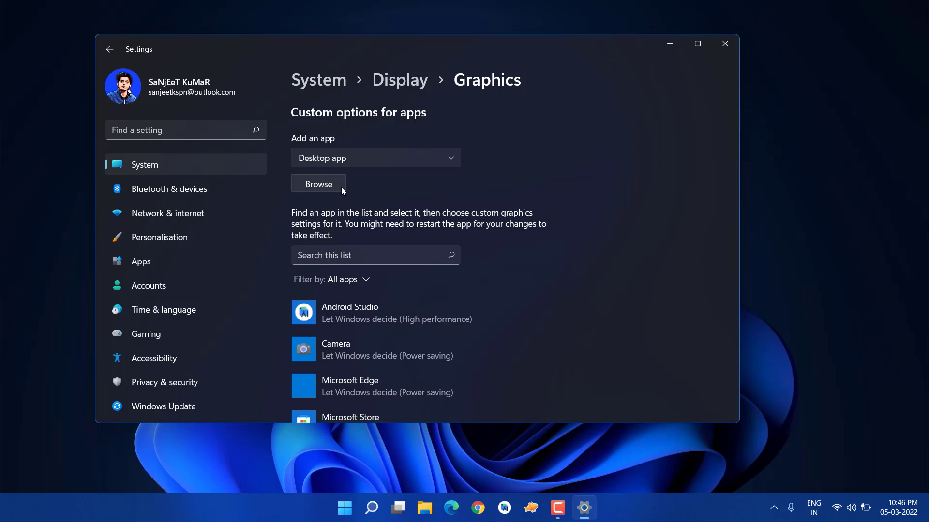
Step: Browse the app file picker to C:\Program Files\TechSmith\Camtasia 2019
{"action": "left_click", "coordinate": [341, 188]}
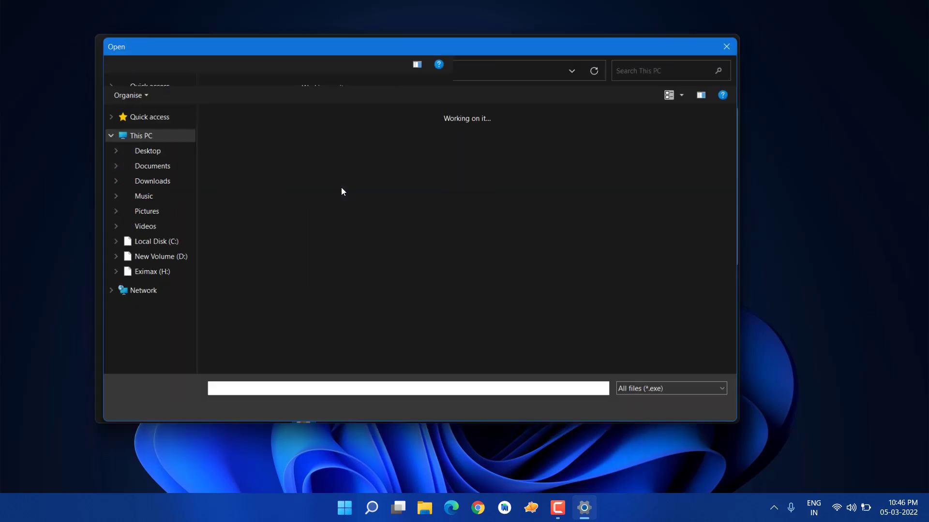
{"action": "double_click", "coordinate": [268, 222]}
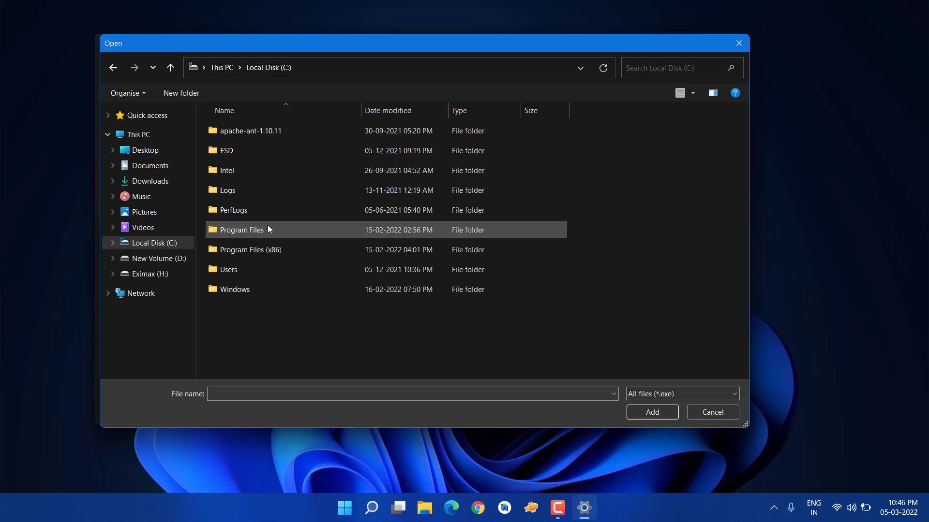
{"action": "double_click", "coordinate": [264, 232]}
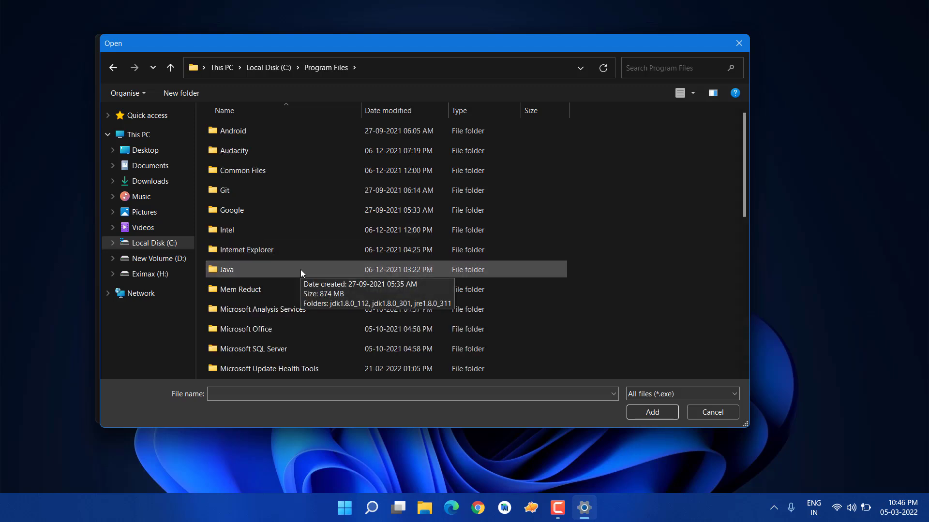
{"action": "scroll", "coordinate": [301, 269], "scroll_direction": "down", "scroll_amount": 4}
{"action": "scroll", "coordinate": [294, 273], "scroll_direction": "down", "scroll_amount": 2}
{"action": "scroll", "coordinate": [257, 284], "scroll_direction": "down", "scroll_amount": 1}
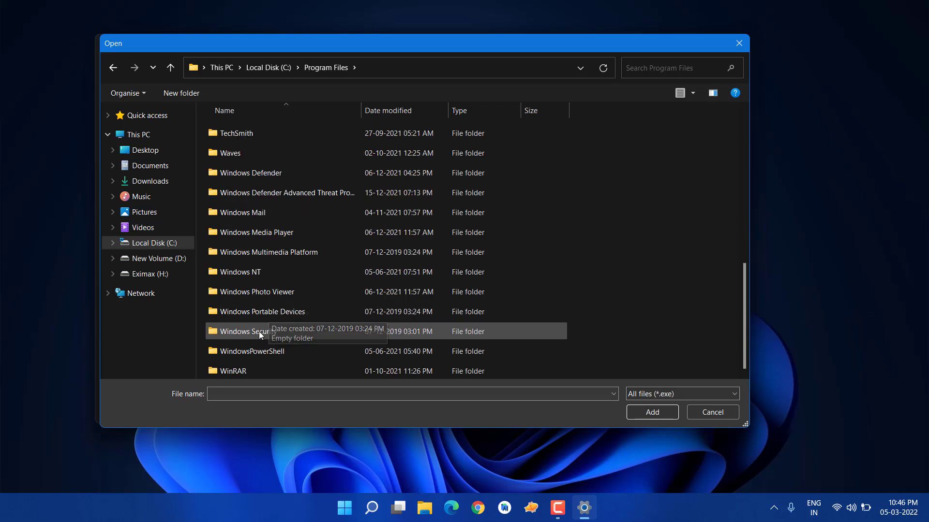
{"action": "scroll", "coordinate": [254, 269], "scroll_direction": "up", "scroll_amount": 2}
{"action": "double_click", "coordinate": [255, 249]}
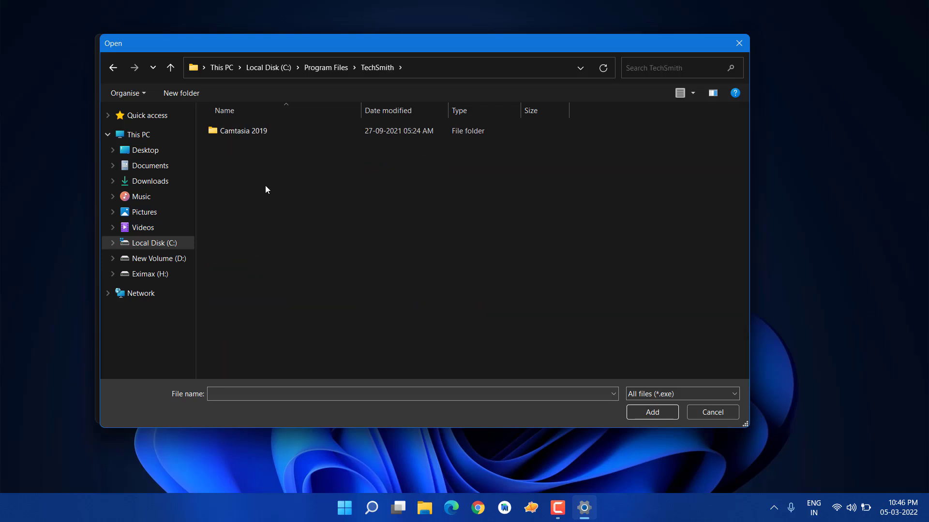
{"action": "double_click", "coordinate": [265, 132]}
{"action": "scroll", "coordinate": [264, 329], "scroll_direction": "down", "scroll_amount": 1}
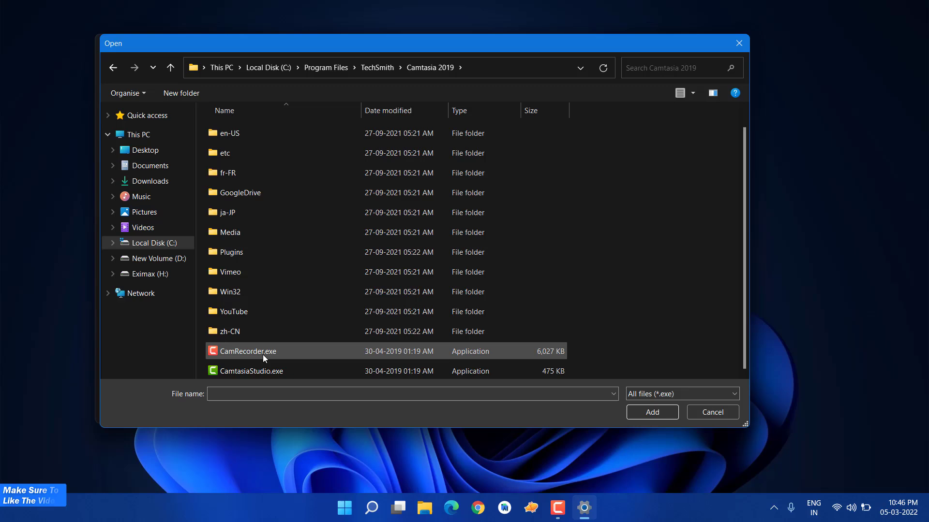
{"action": "mouse_move", "coordinate": [251, 371]}
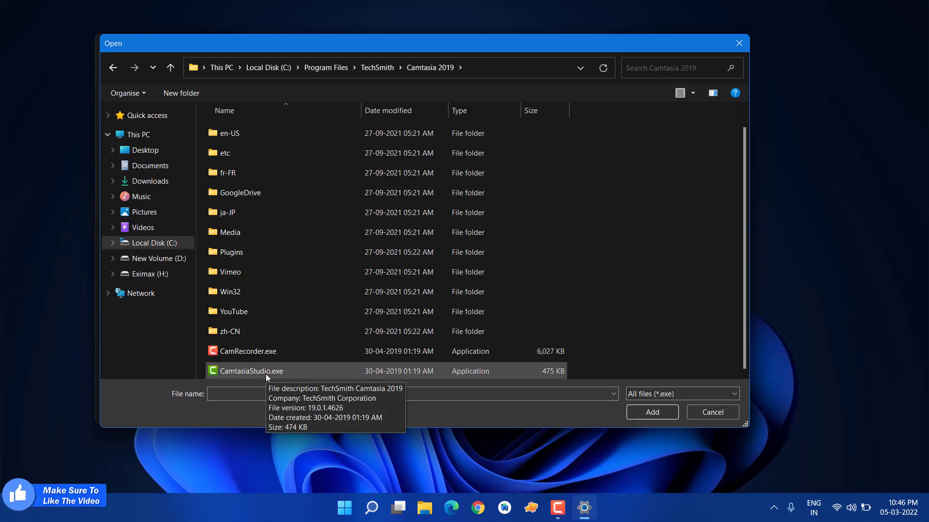
Step: Add CamtasiaStudio.exe and save its graphics preference as High performance (GeForce 920M)
{"action": "double_click", "coordinate": [266, 374]}
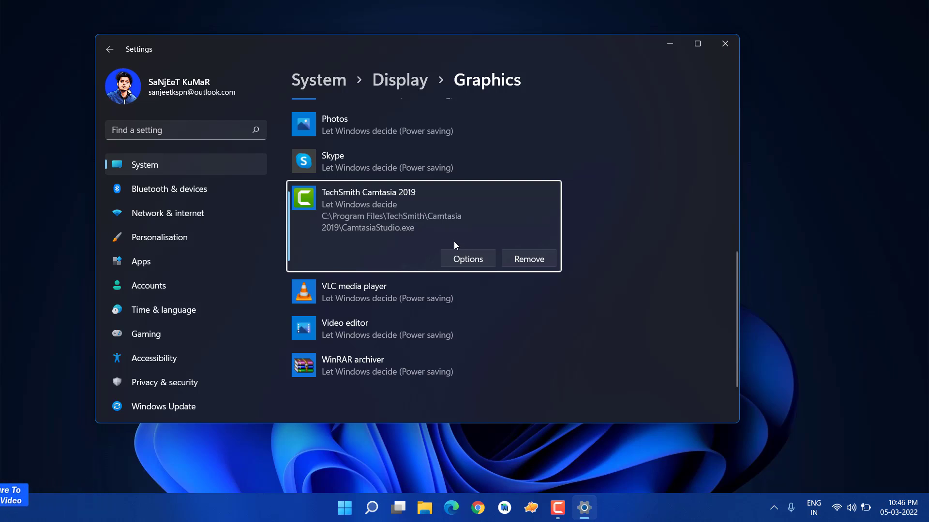
{"action": "left_click", "coordinate": [464, 261]}
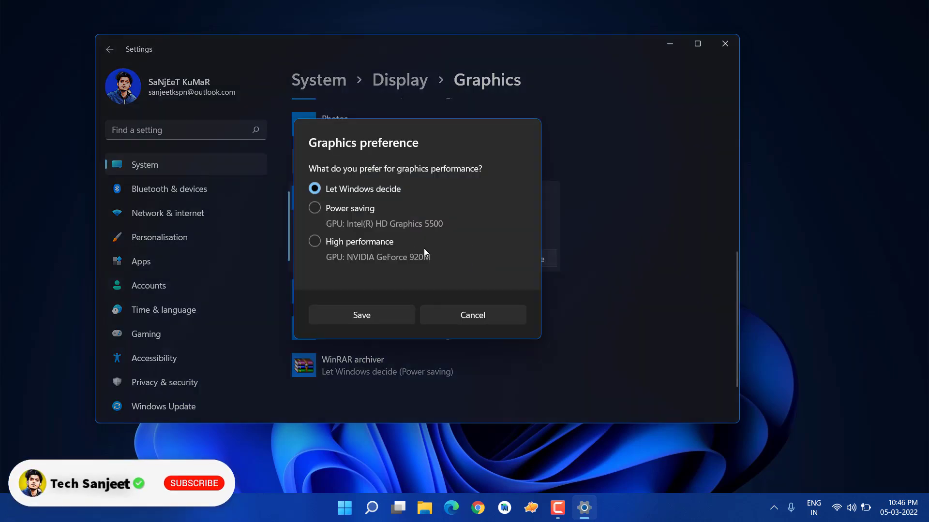
{"action": "left_click", "coordinate": [362, 247]}
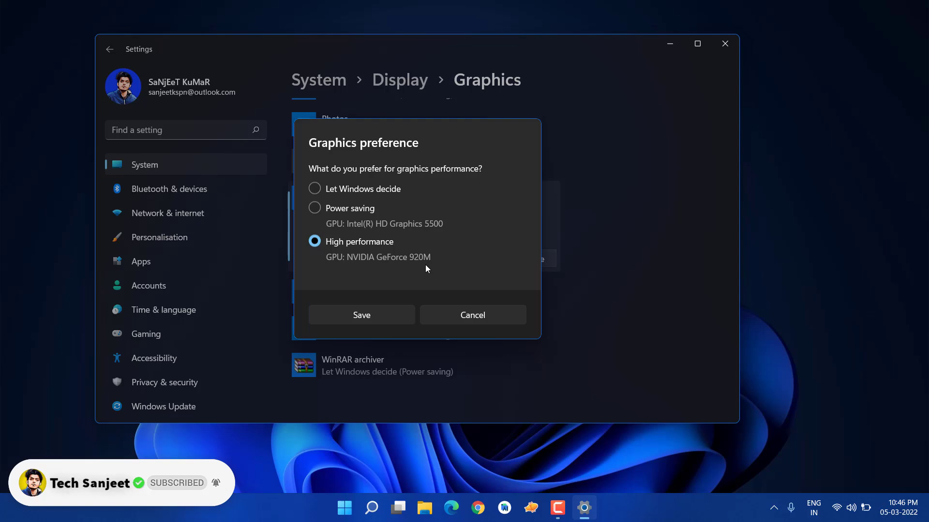
{"action": "left_click", "coordinate": [387, 319]}
{"action": "scroll", "coordinate": [630, 281], "scroll_direction": "up", "scroll_amount": 2}
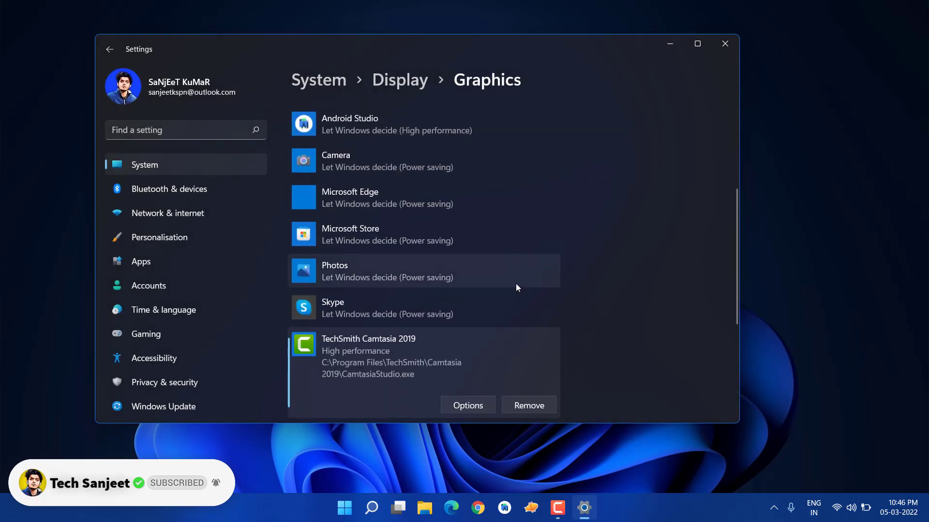
{"action": "scroll", "coordinate": [515, 288], "scroll_direction": "up", "scroll_amount": 3}
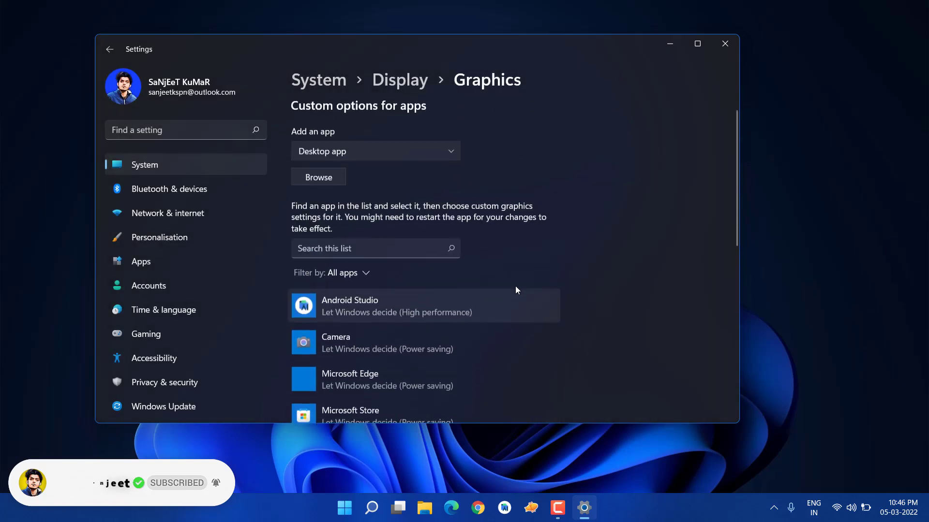
Step: Close Settings, launch NVIDIA Control Panel from the desktop menu, and show image settings preview
{"action": "left_click", "coordinate": [725, 52]}
{"action": "right_click", "coordinate": [439, 283]}
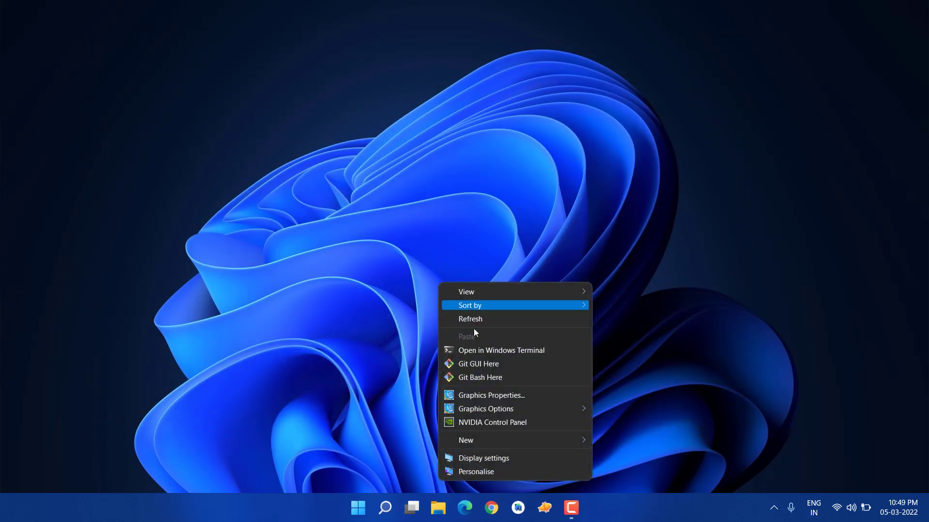
{"action": "left_click", "coordinate": [491, 422]}
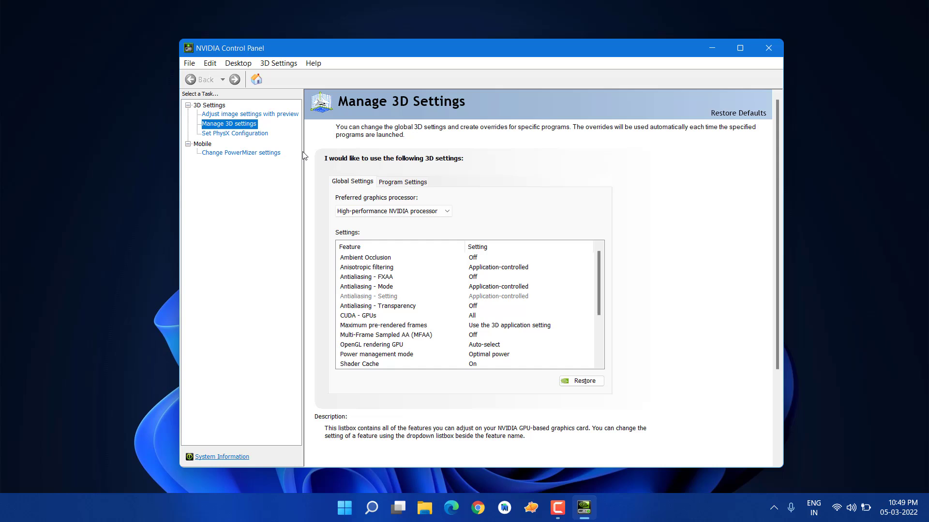
{"action": "left_click", "coordinate": [234, 116]}
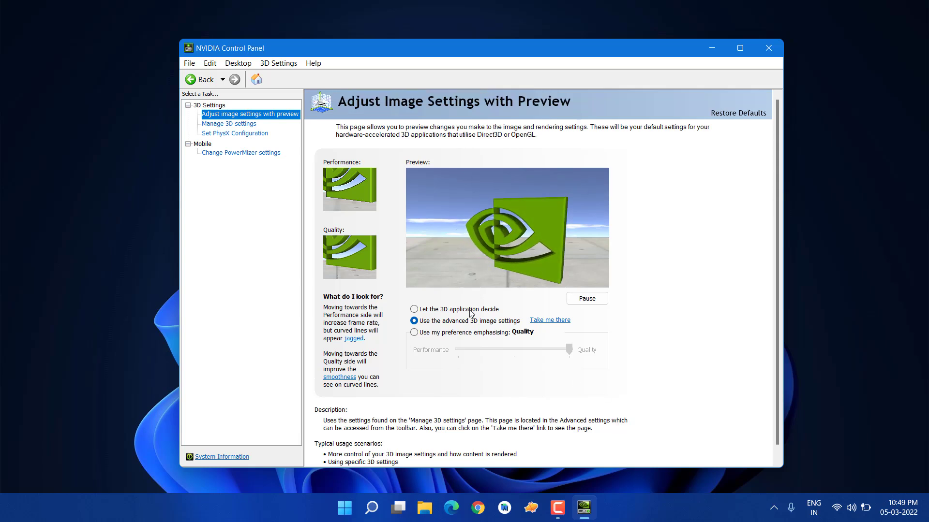
Step: In Manage 3D Settings, apply High-performance NVIDIA processor as the preferred graphics processor
{"action": "left_click", "coordinate": [243, 127]}
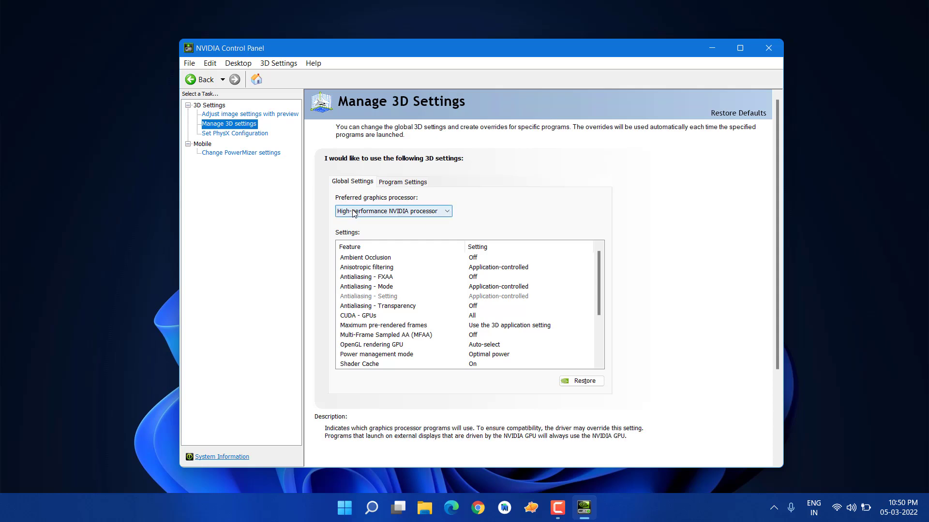
{"action": "left_click", "coordinate": [390, 211]}
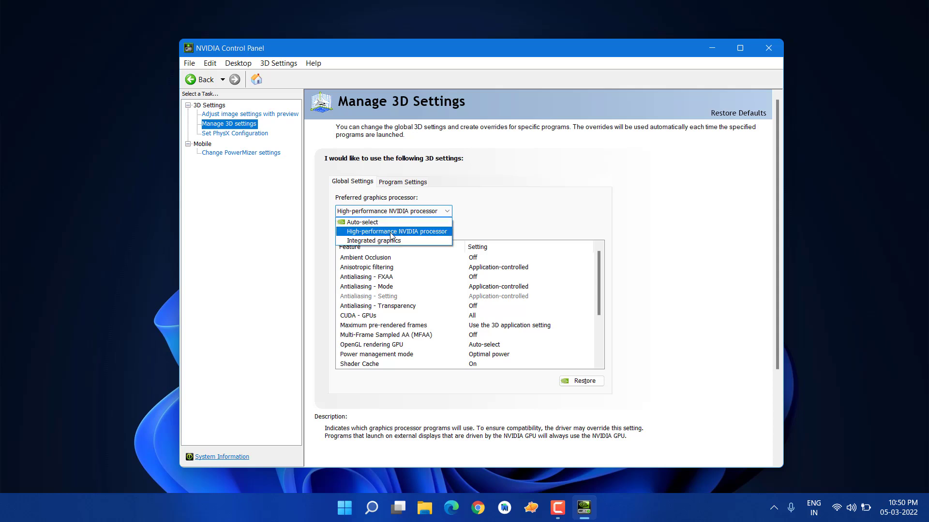
{"action": "left_click", "coordinate": [361, 232]}
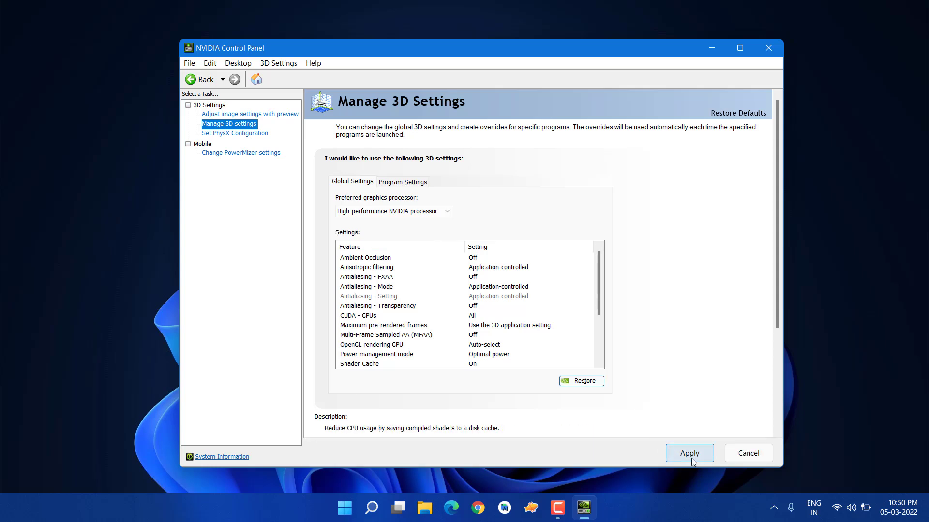
{"action": "left_click", "coordinate": [686, 453]}
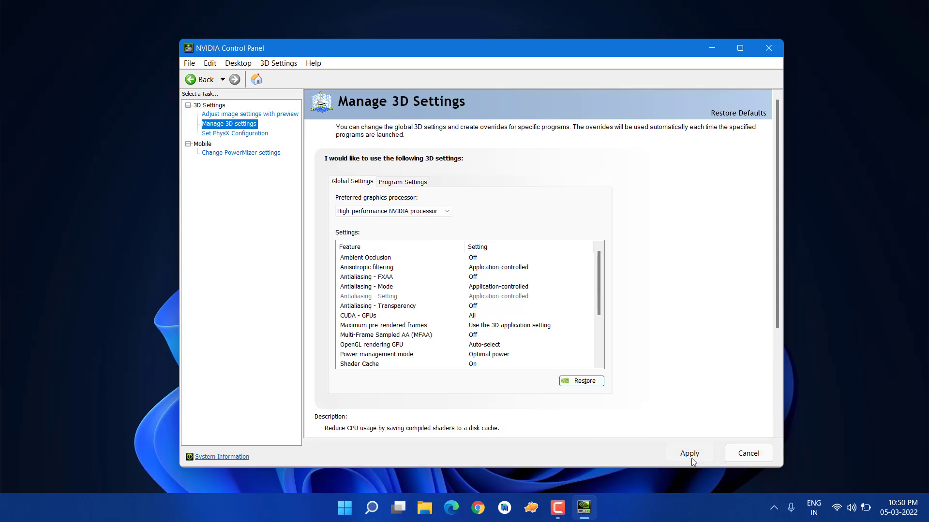
Step: On Set PhysX Configuration, select GeForce 920M as the PhysX processor and apply
{"action": "left_click", "coordinate": [234, 135]}
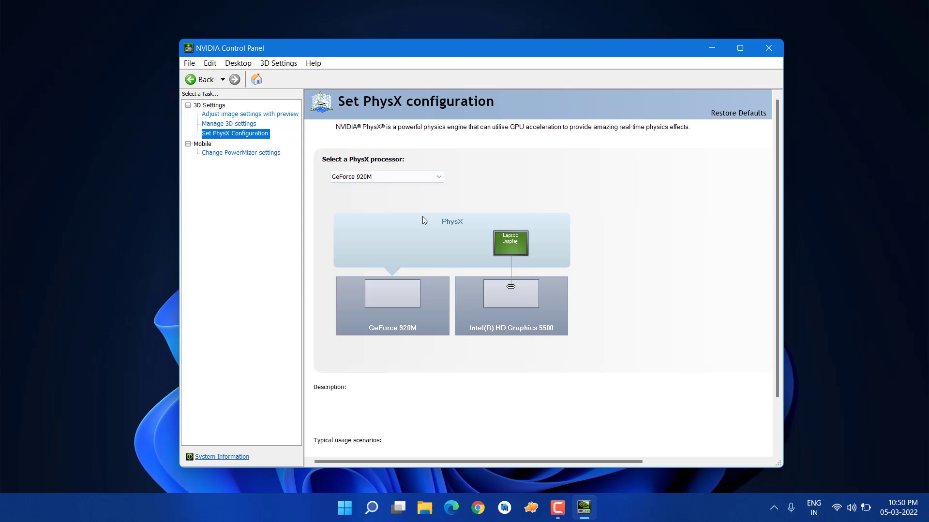
{"action": "left_click", "coordinate": [351, 178]}
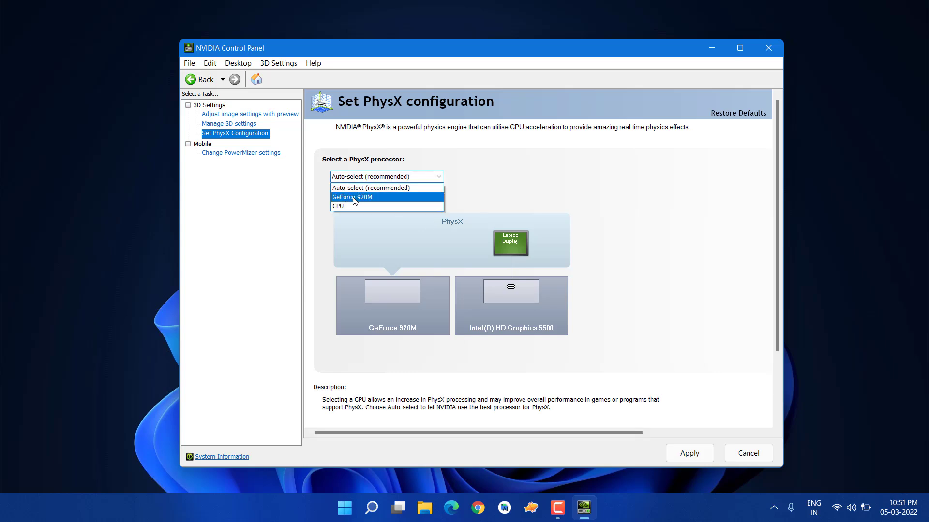
{"action": "left_click", "coordinate": [367, 202]}
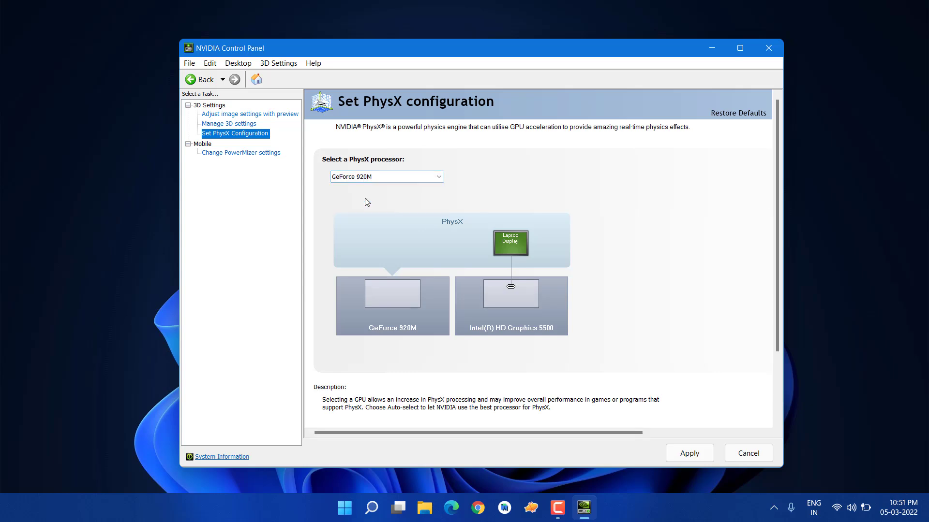
{"action": "left_click", "coordinate": [392, 182]}
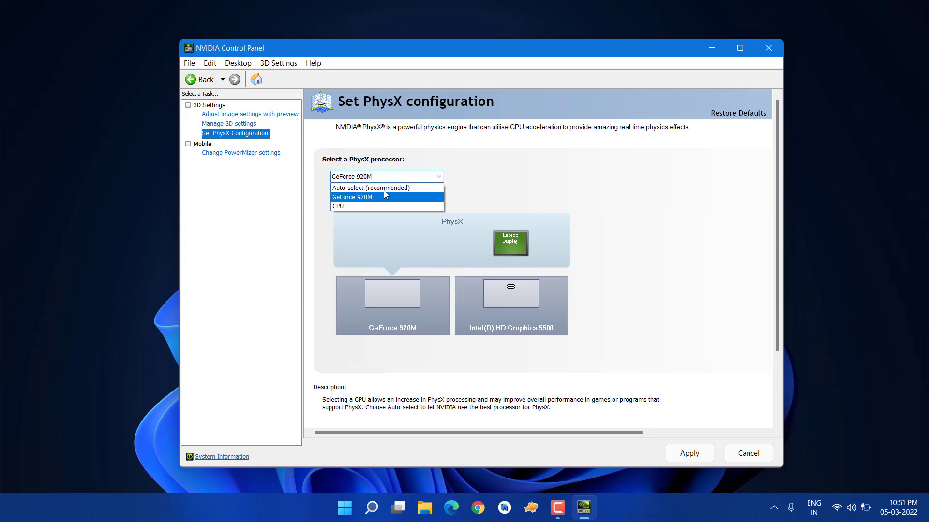
{"action": "left_click", "coordinate": [372, 198]}
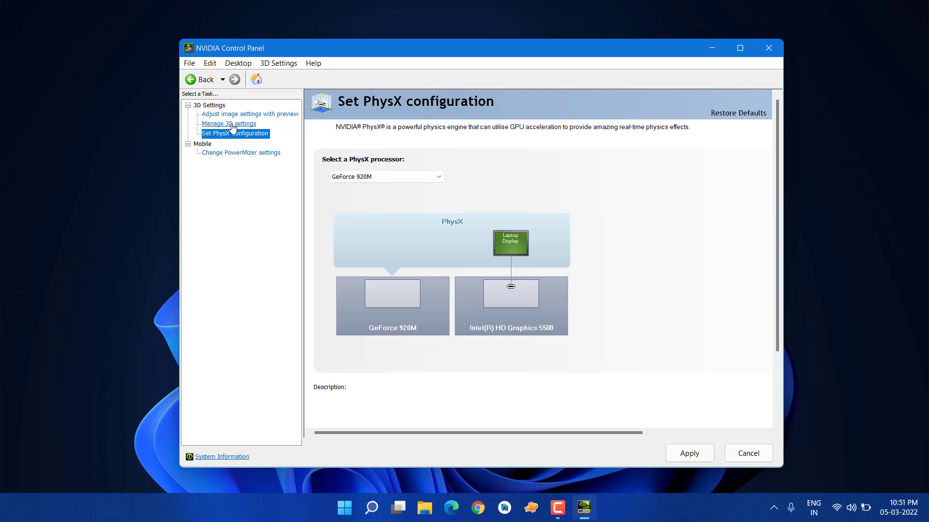
{"action": "left_click", "coordinate": [689, 454]}
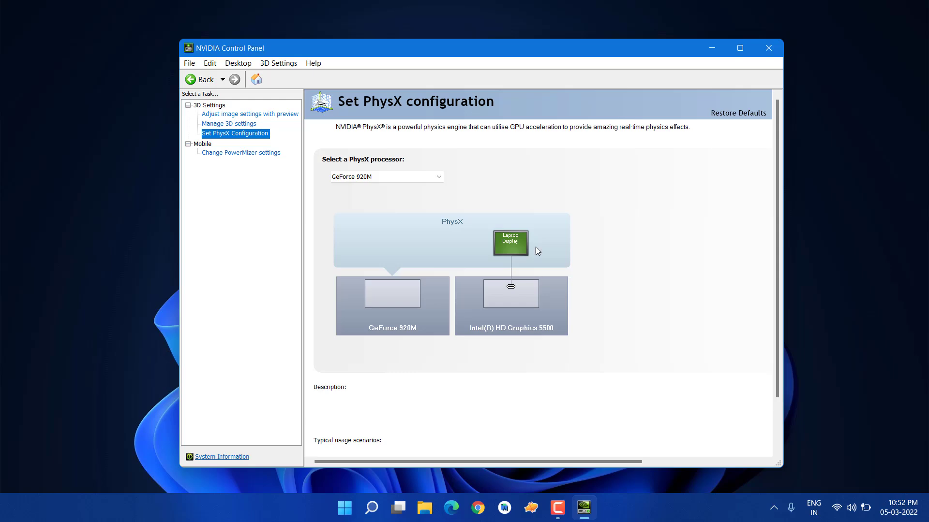
Step: Close the NVIDIA Control Panel window to return to the desktop
{"action": "left_click", "coordinate": [769, 48]}
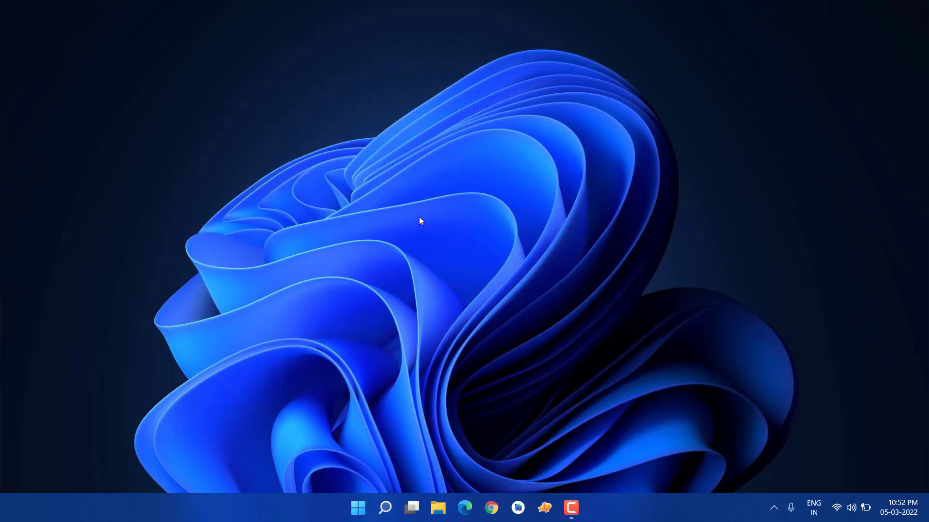